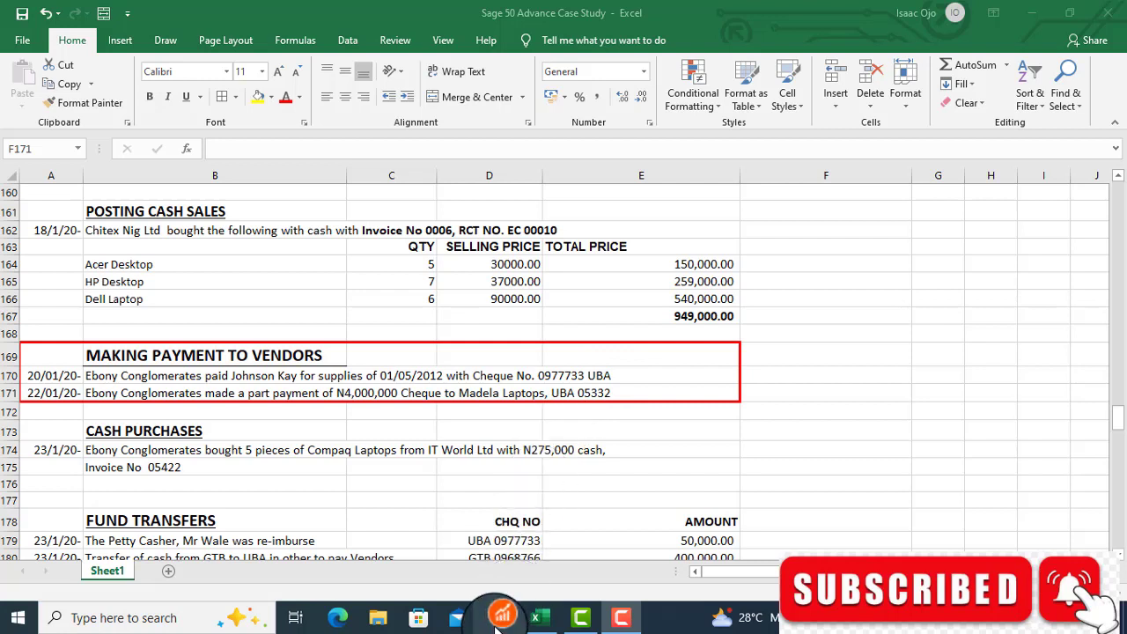
- Review the two cheque payments dated 20/01 and 22/01 in the Excel workbook's Making Payment to Vendors section
mouse_move(498, 619)
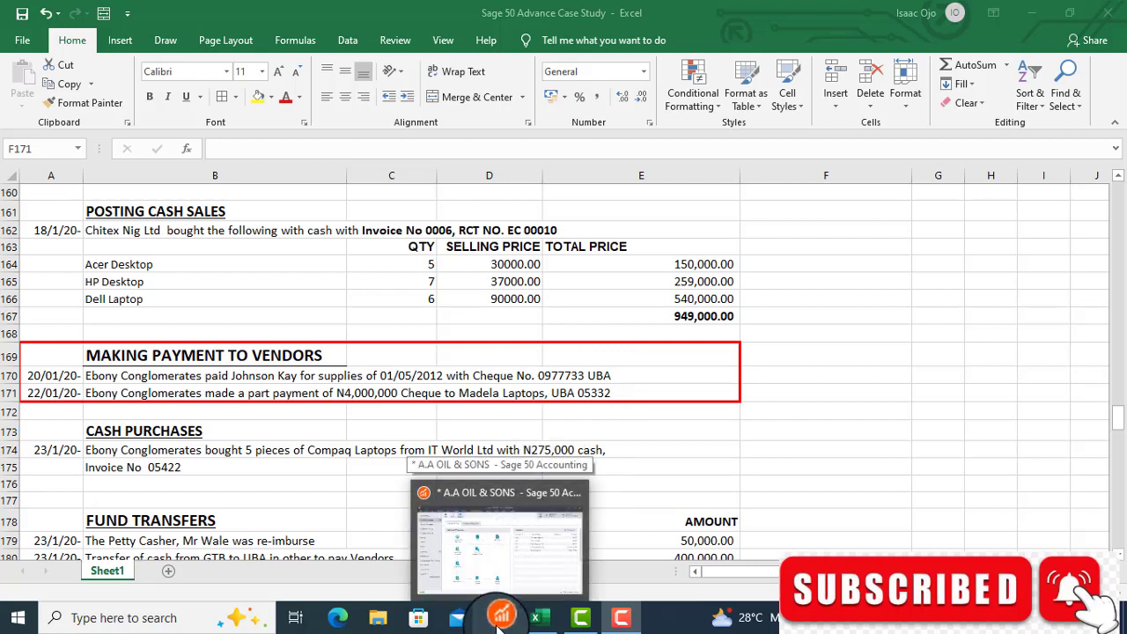
- Bring Sage 50 to the front and start a new vendor payment from Tasks > Payments
click(498, 585)
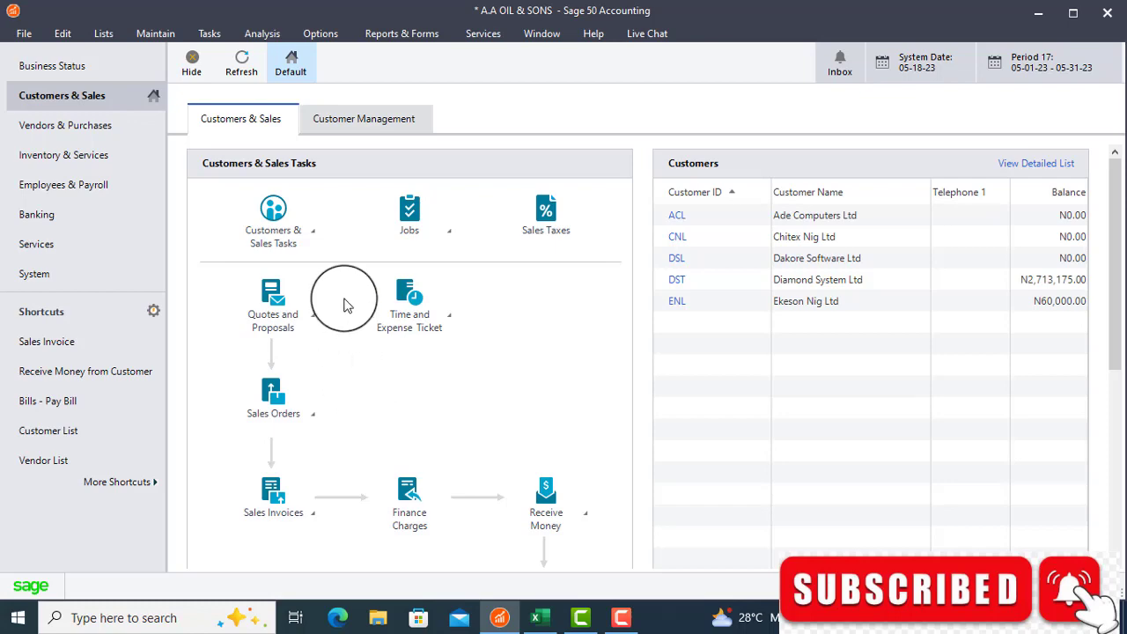
click(206, 35)
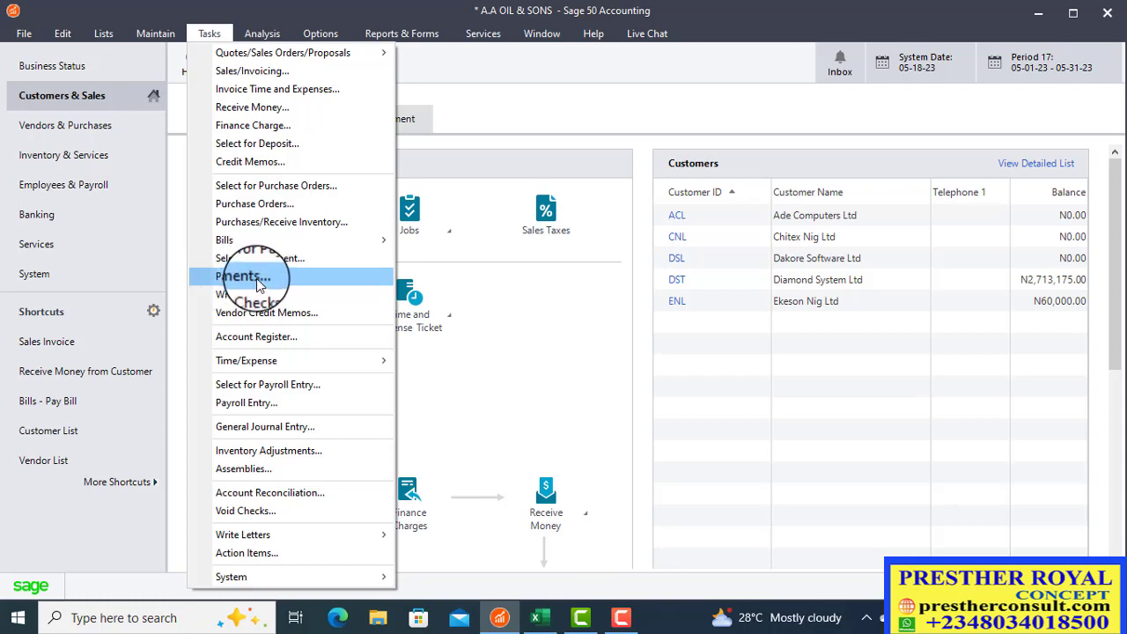
click(258, 280)
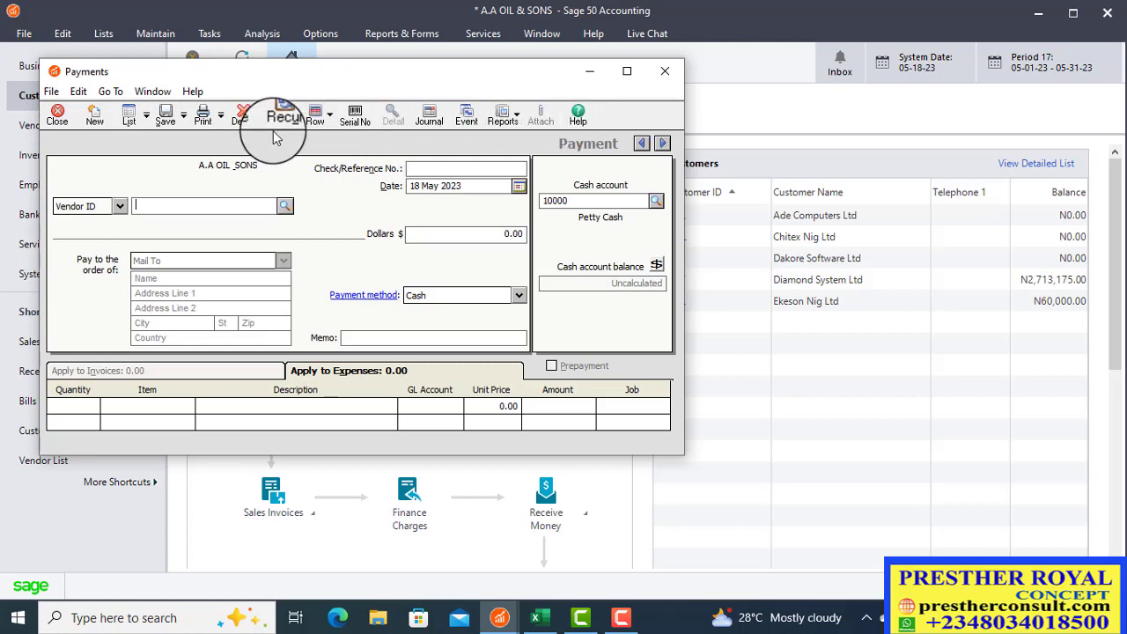
- Select vendor JKL (Johnson Kay Ltd), then check the Excel case study for the cheque reference
click(285, 208)
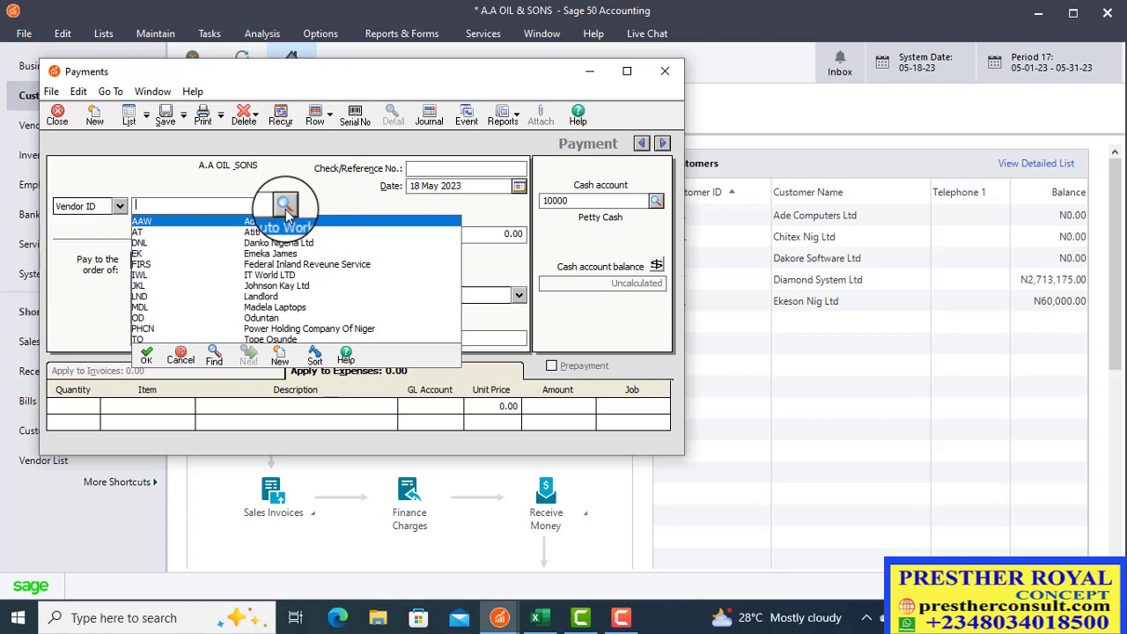
double_click(274, 289)
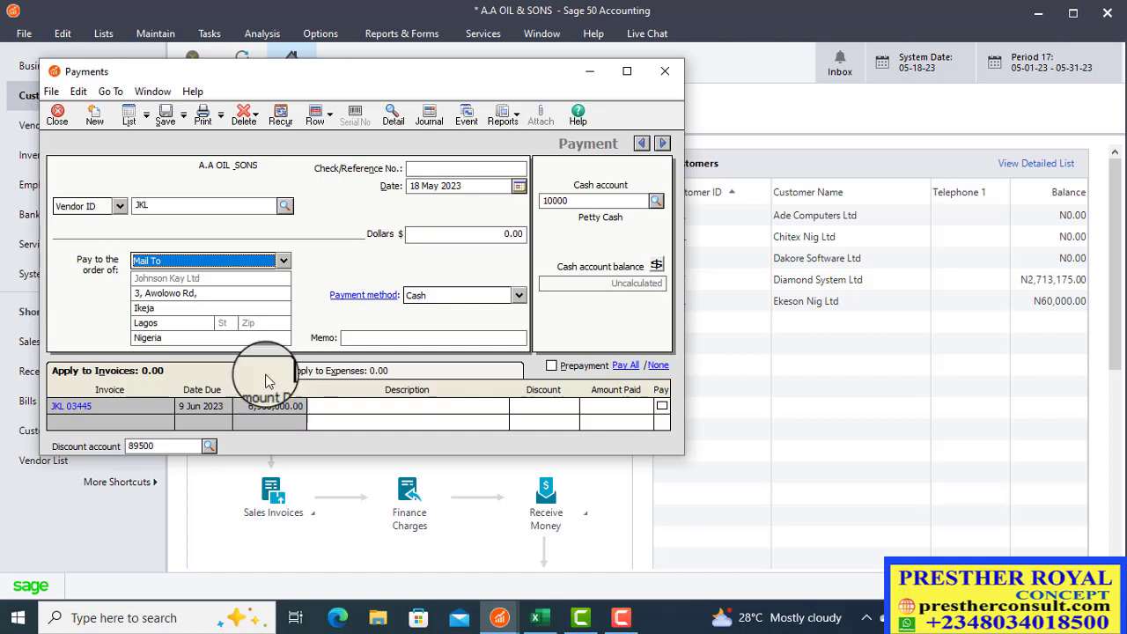
click(449, 168)
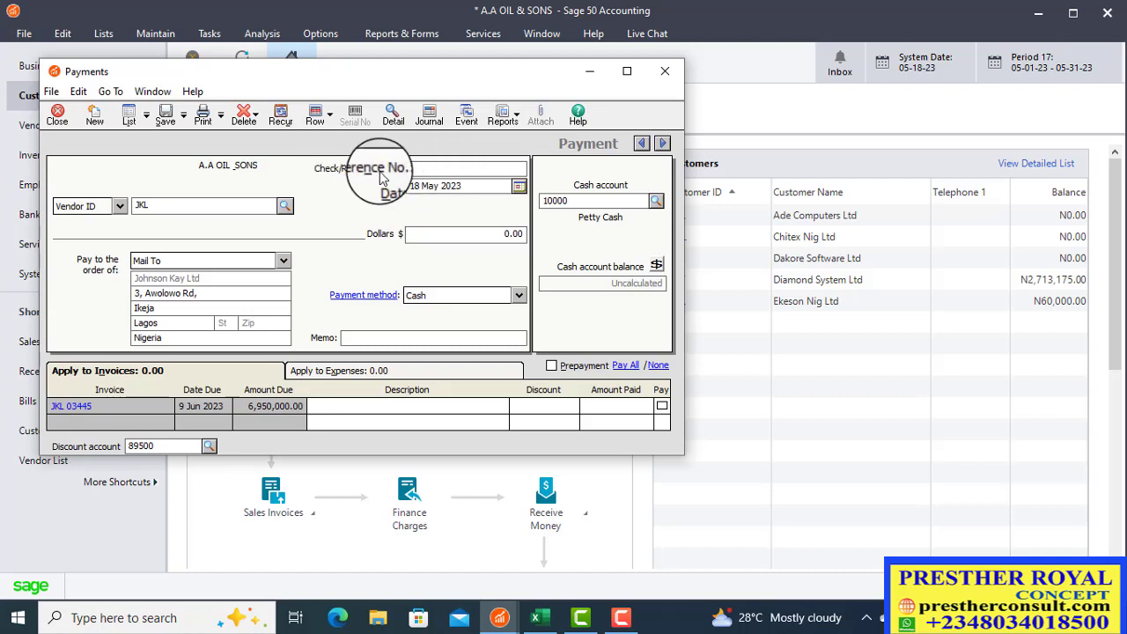
click(431, 167)
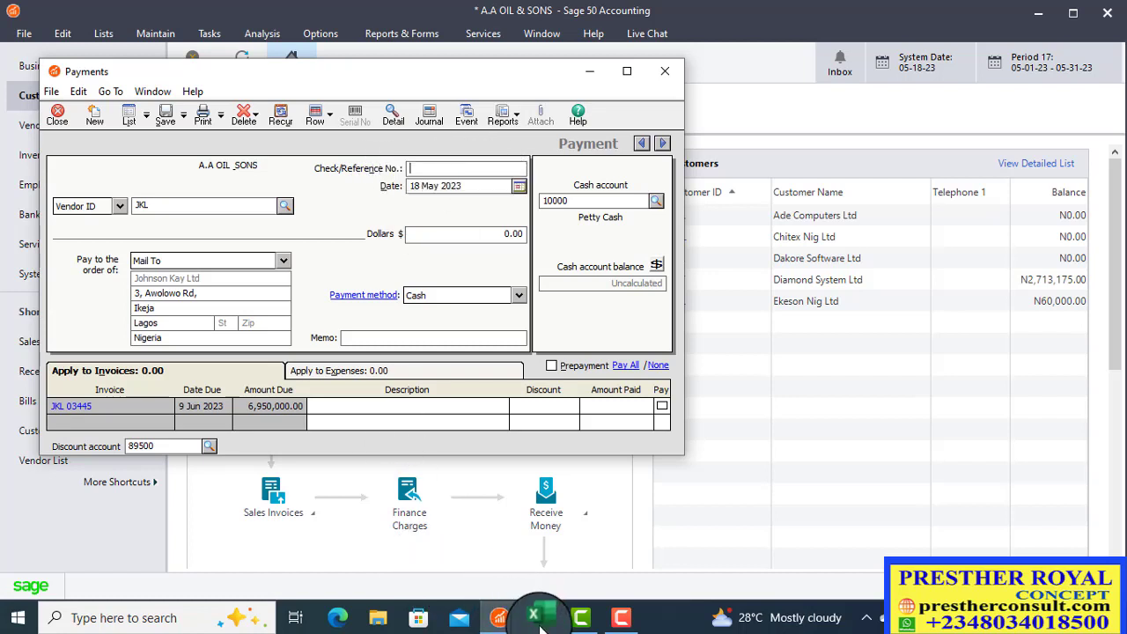
click(538, 578)
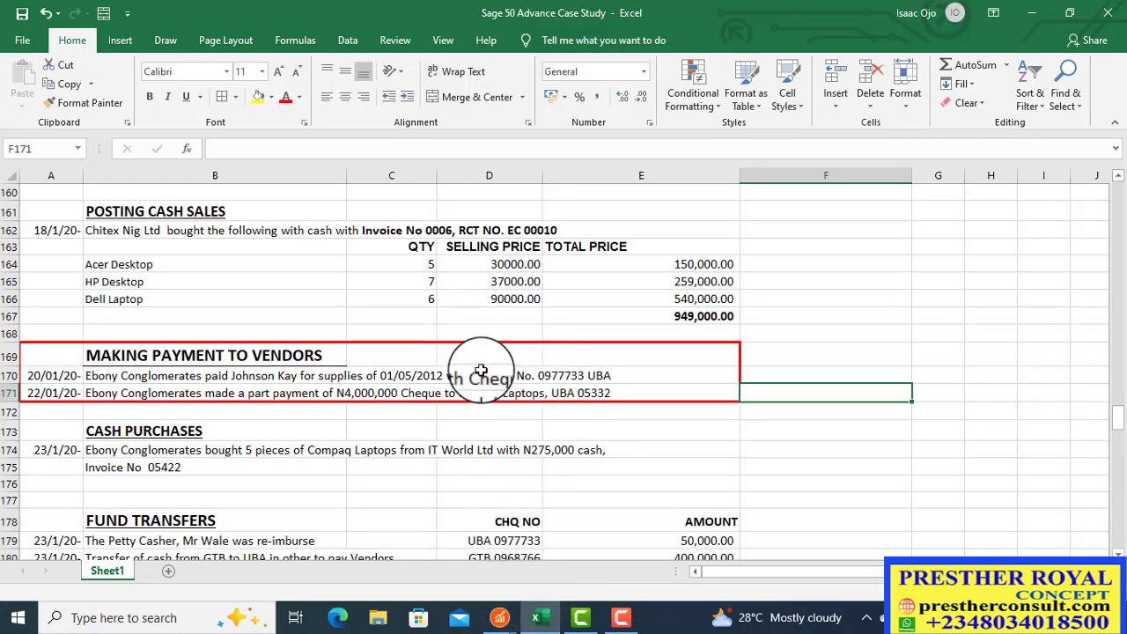
click(568, 377)
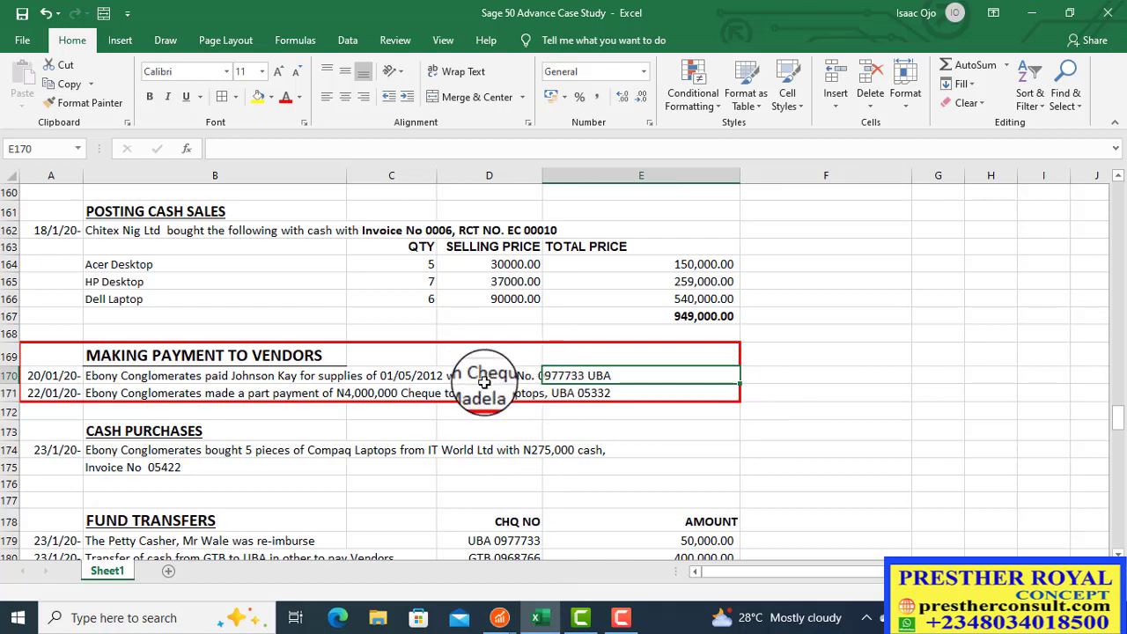
click(520, 377)
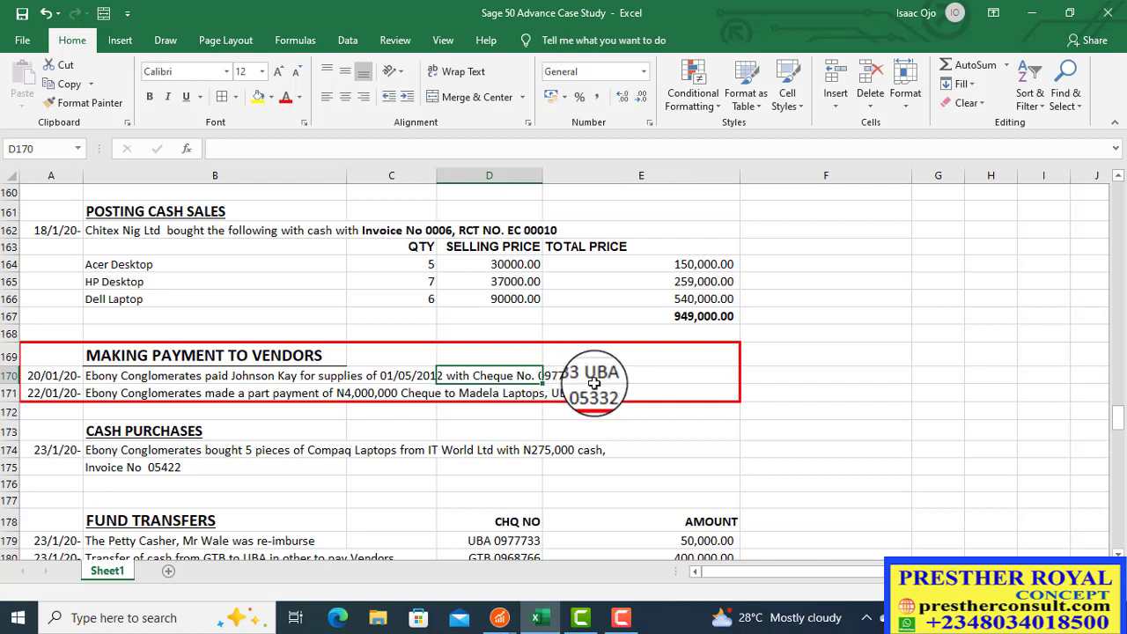
click(500, 617)
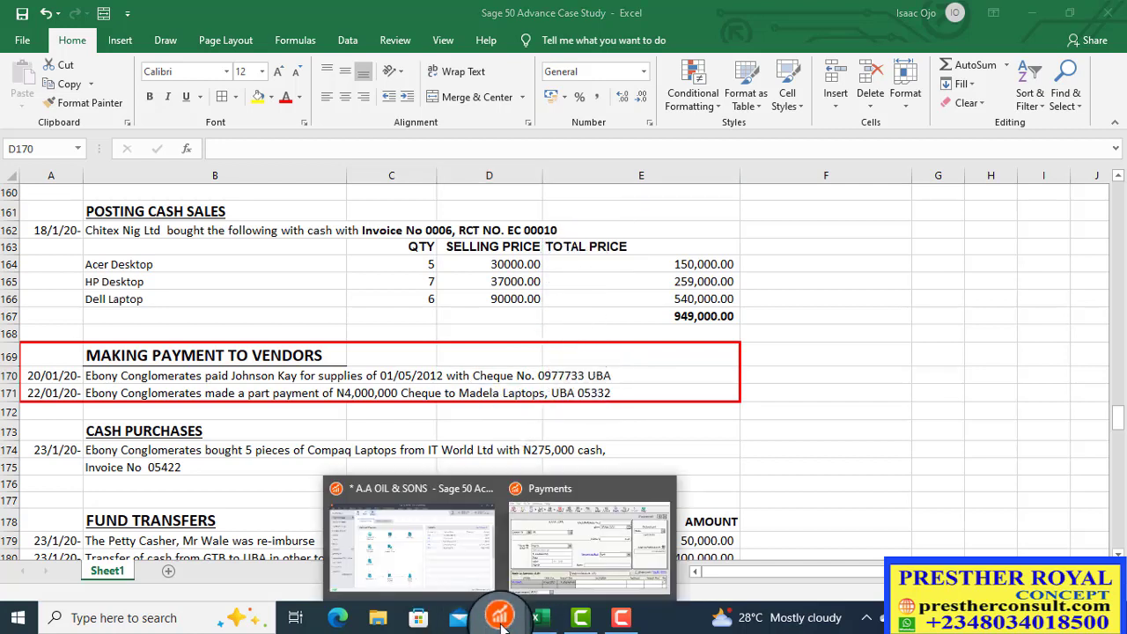
- Enter UBA 0977733 as the payment's check/reference number, correcting typos along the way
click(535, 618)
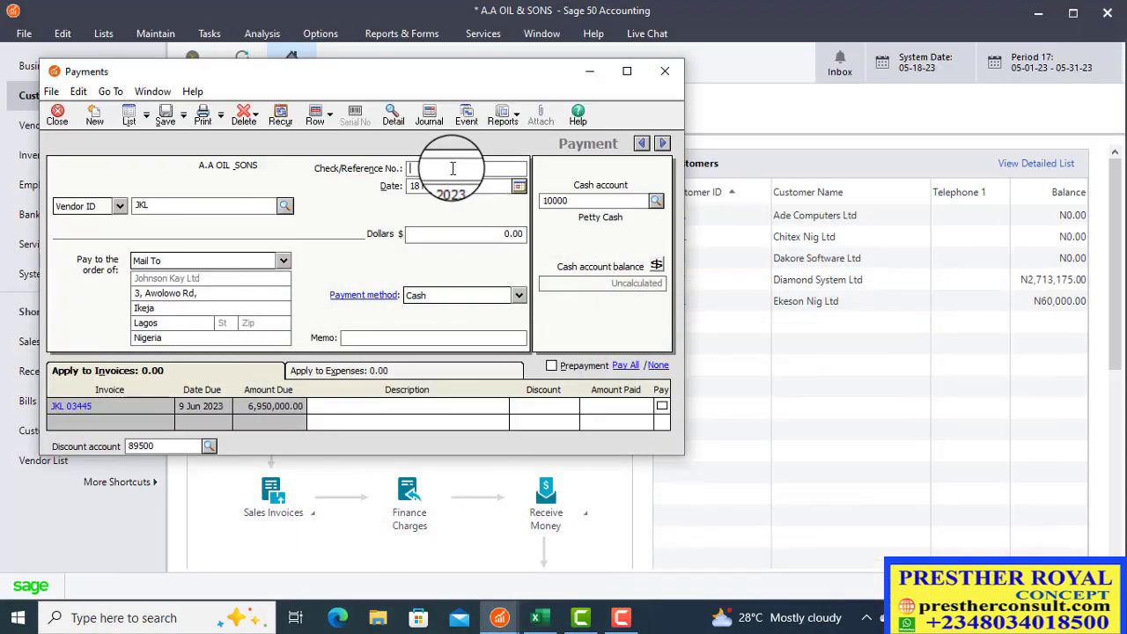
text(UE)
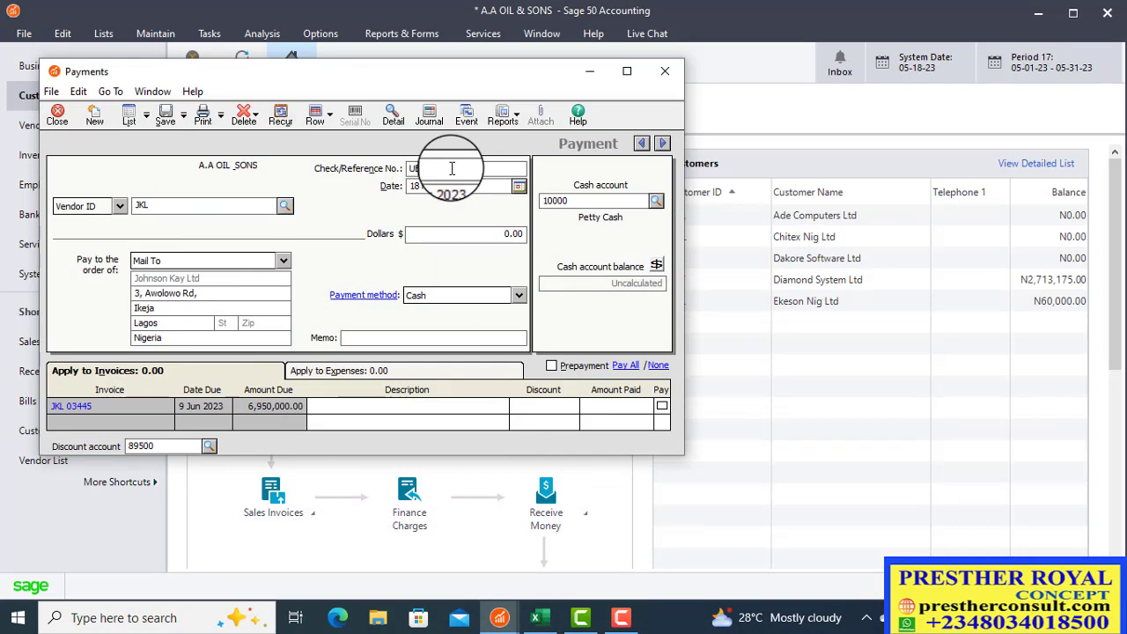
text(O)
key(BackSpace)
text(097773)
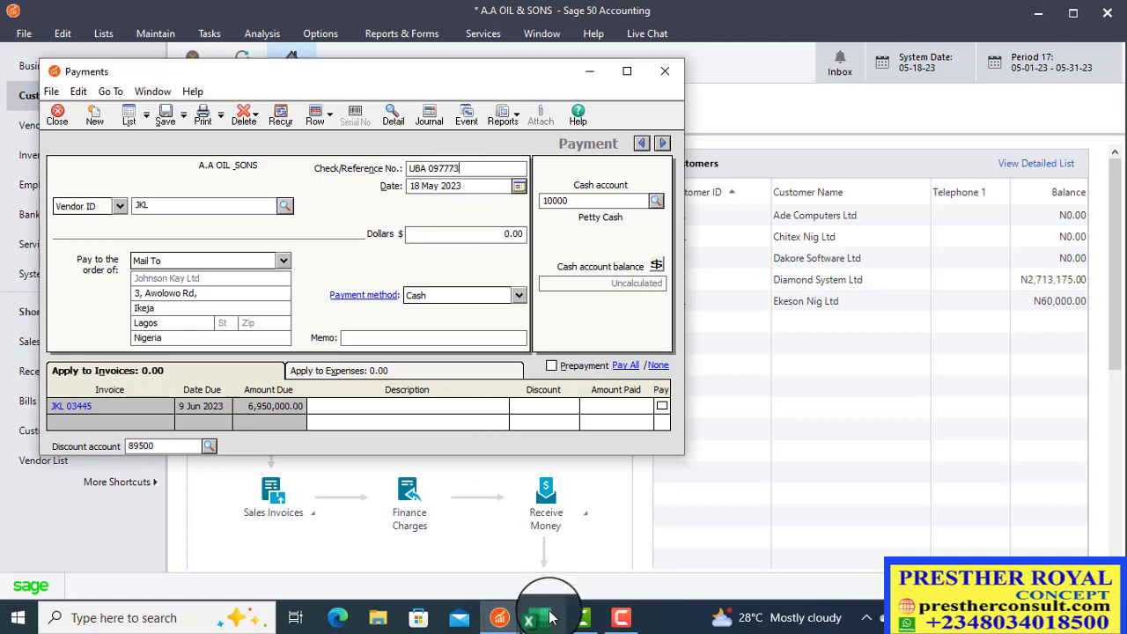
mouse_move(550, 605)
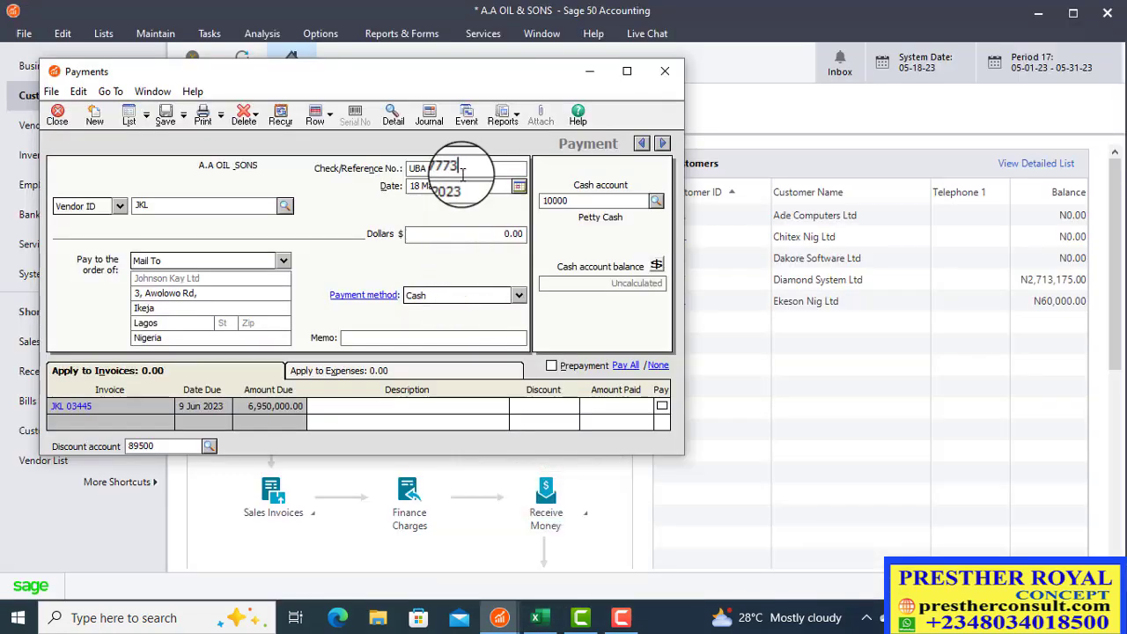
text(33)
click(429, 168)
text(09)
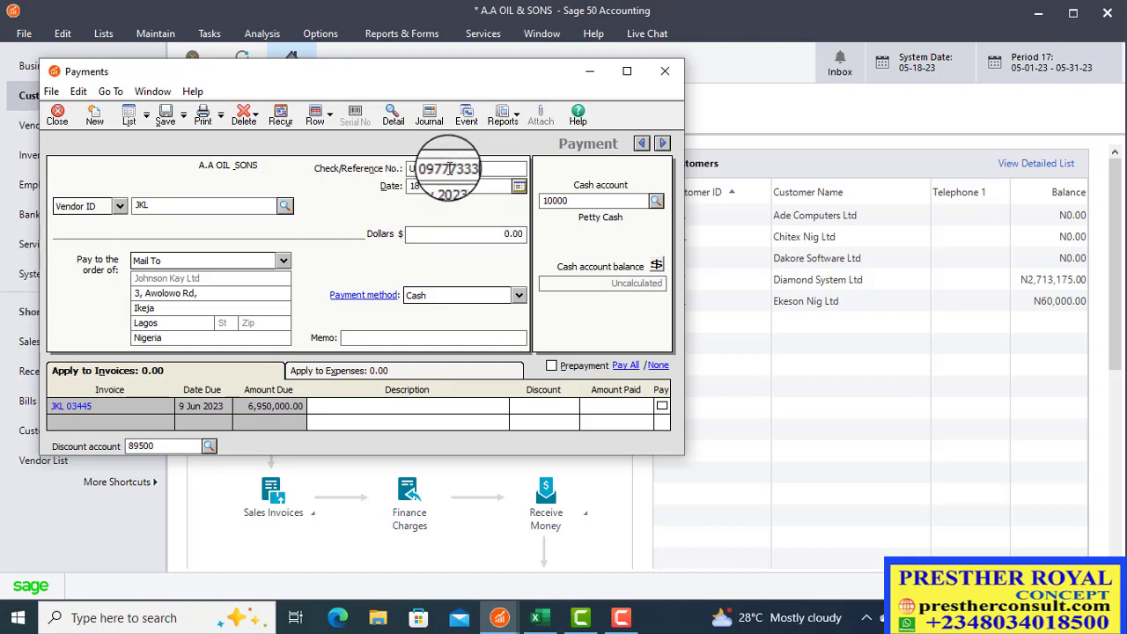
- Pick 18 May 2023 from the calendar as the payment date
click(520, 191)
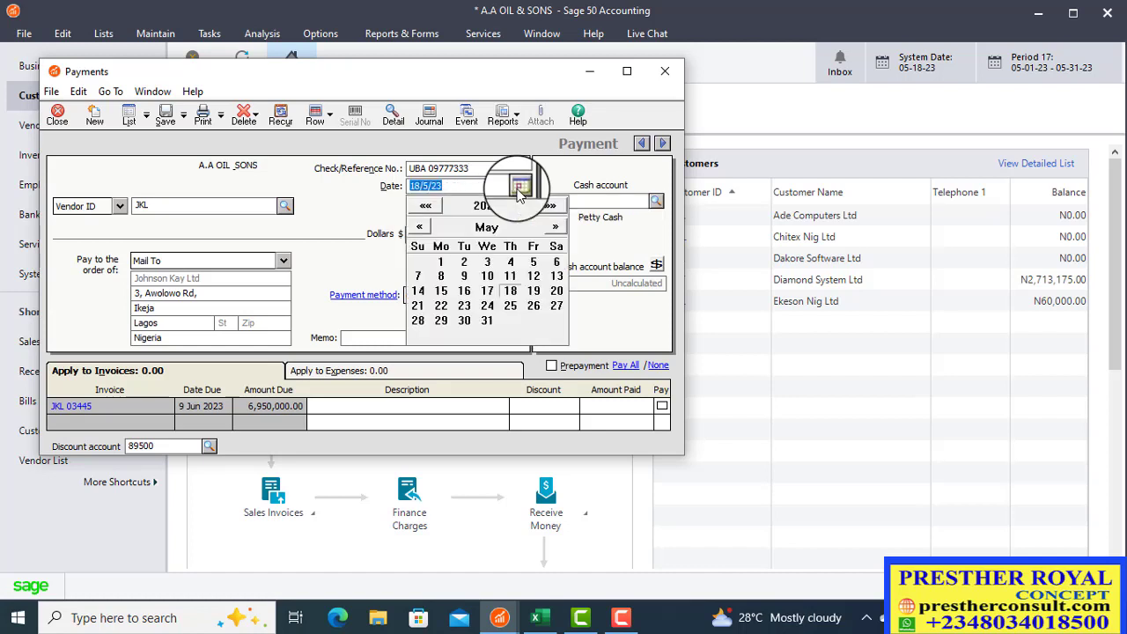
click(512, 295)
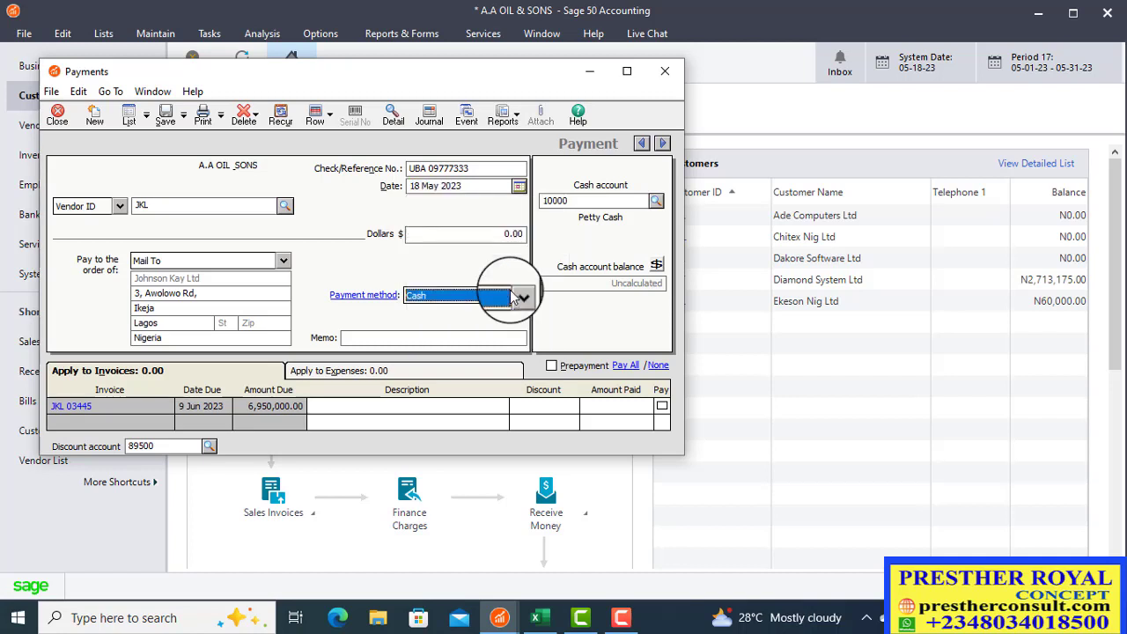
- Draw the payment from cash account 10120 UBA Current Account instead of Petty Cash
click(656, 203)
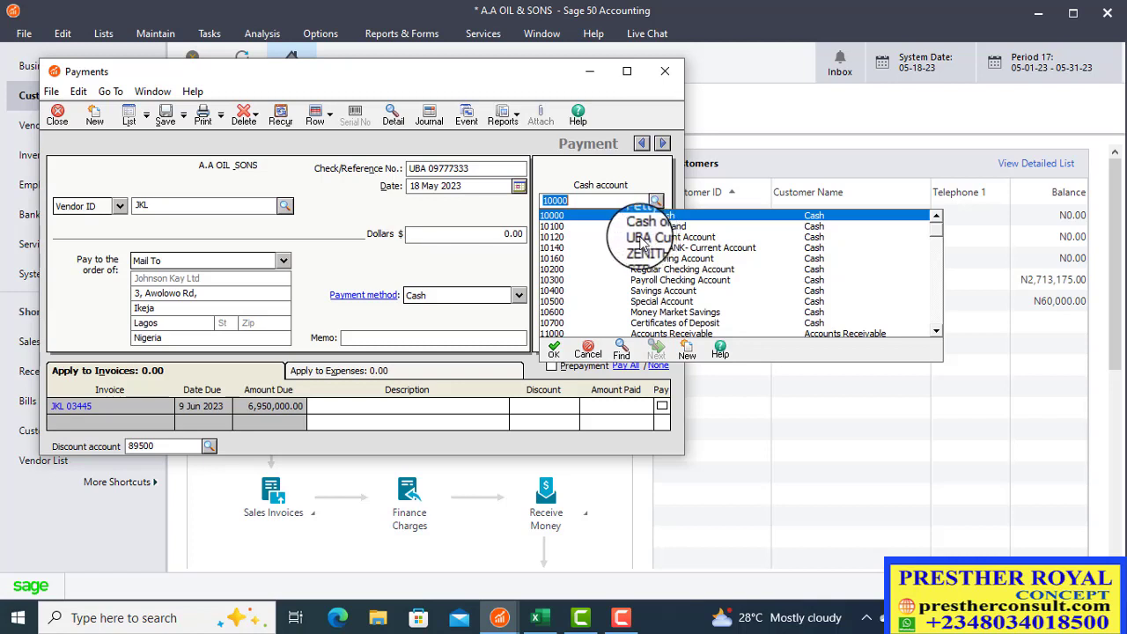
double_click(643, 239)
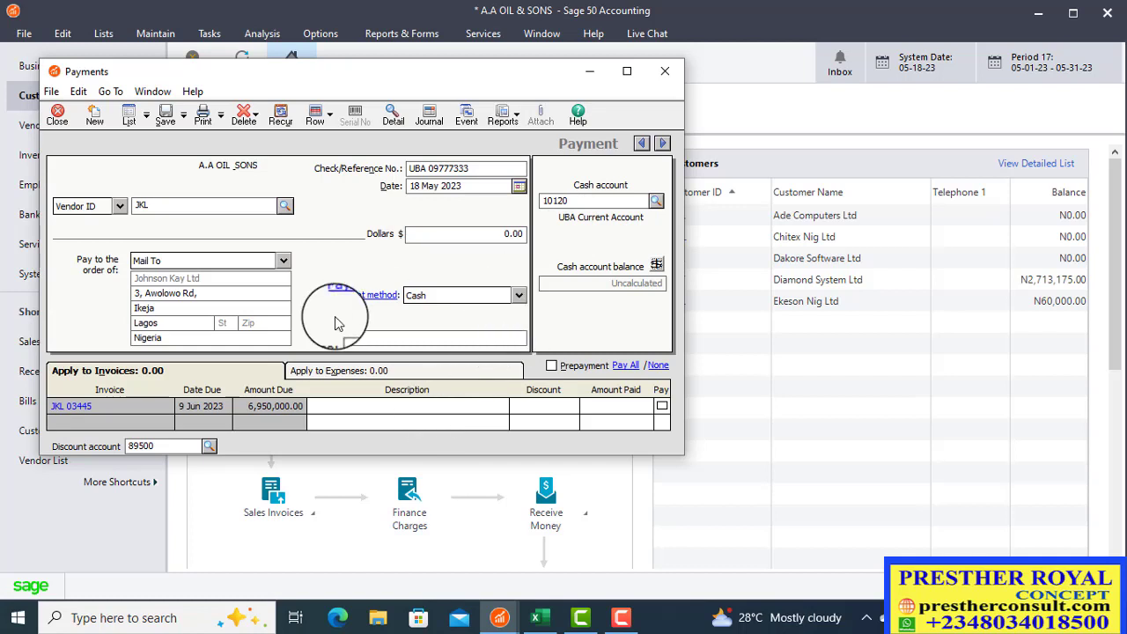
click(521, 298)
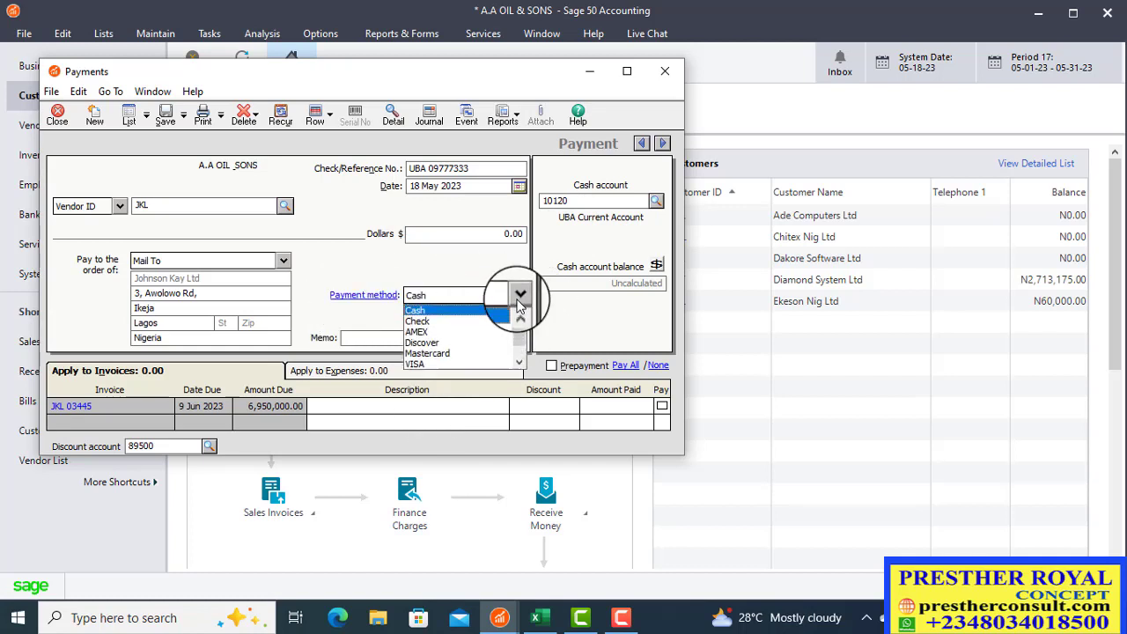
click(457, 322)
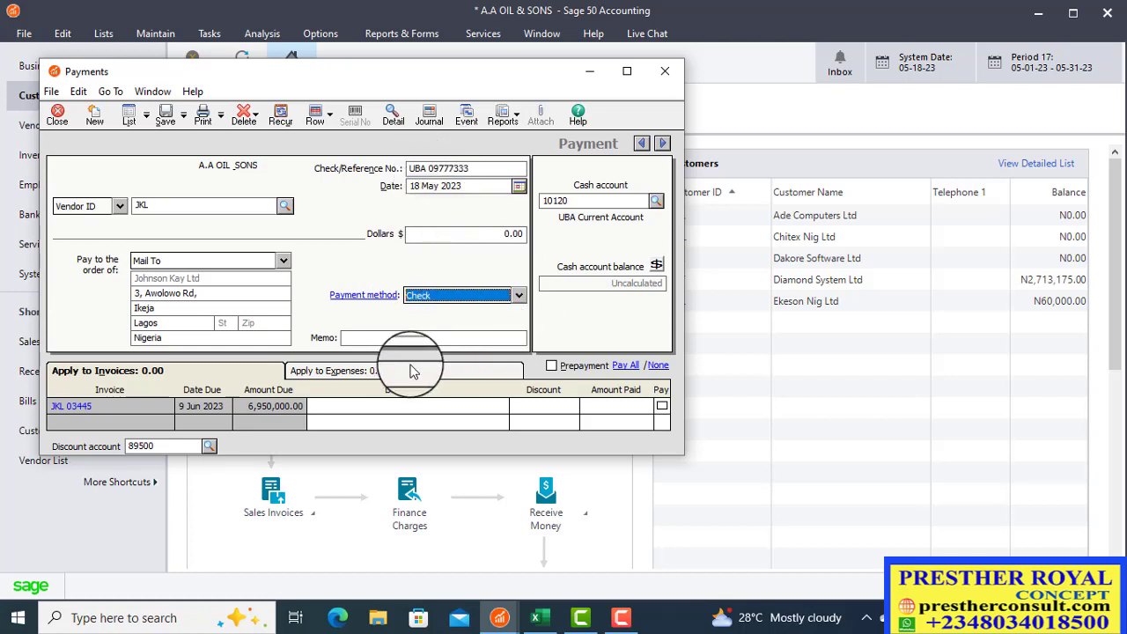
click(432, 407)
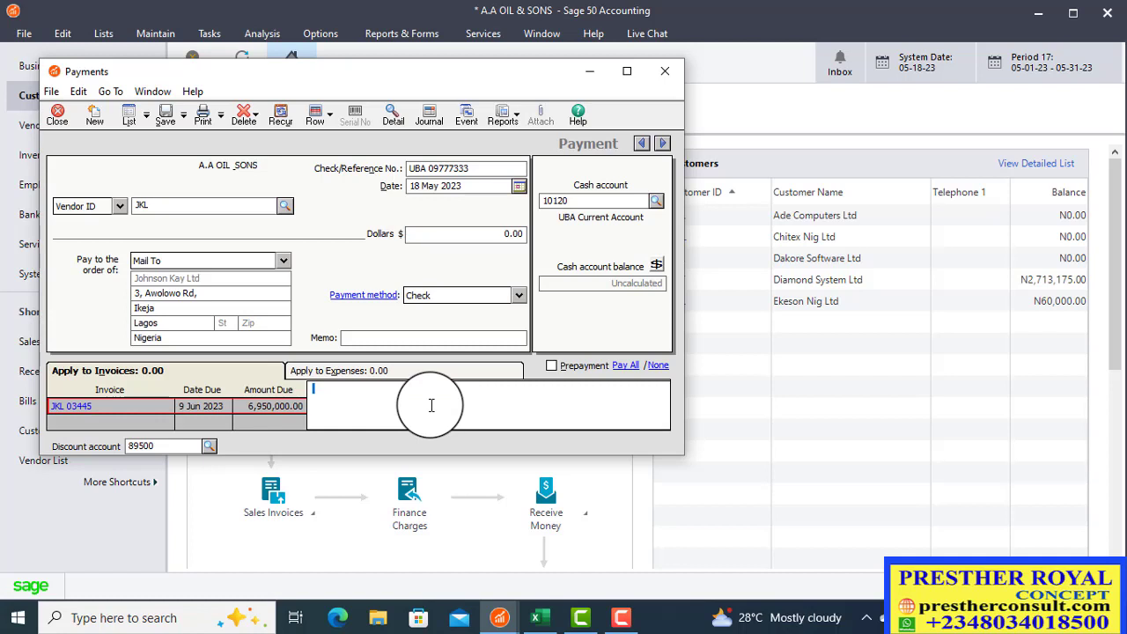
text(PAYMENT FOR GOODS)
text(SUPPL)
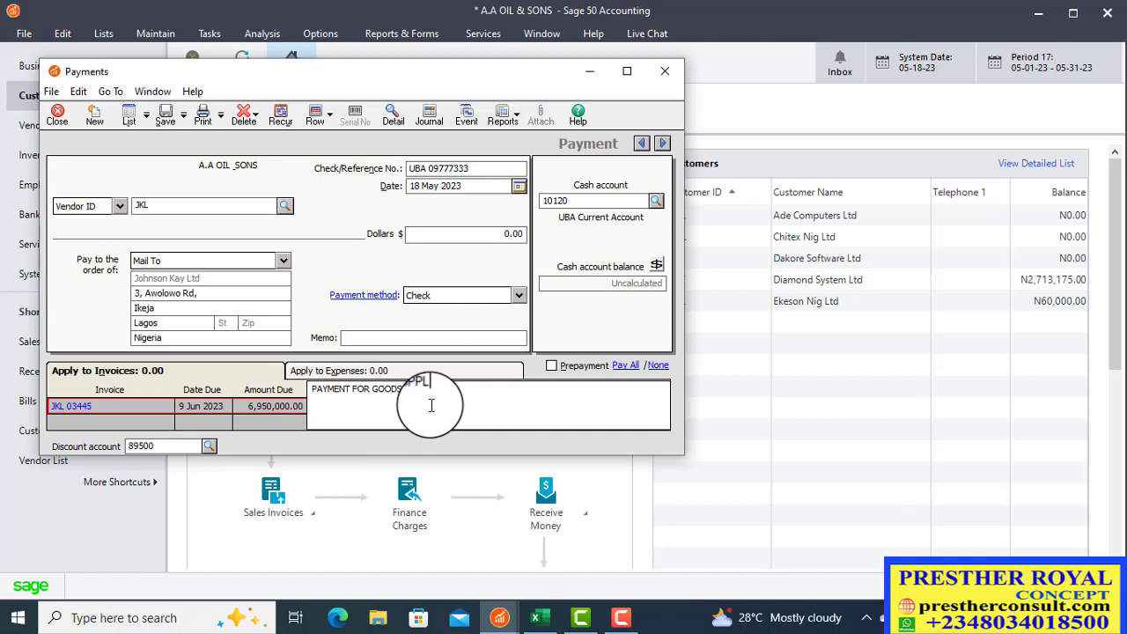
text(IED)
text(IN)
text(SON)
text(KA)
text(Y)
- Pay invoice JKL 03445 in full, bringing the cheque total to 6,950,000.00
key(Tab)
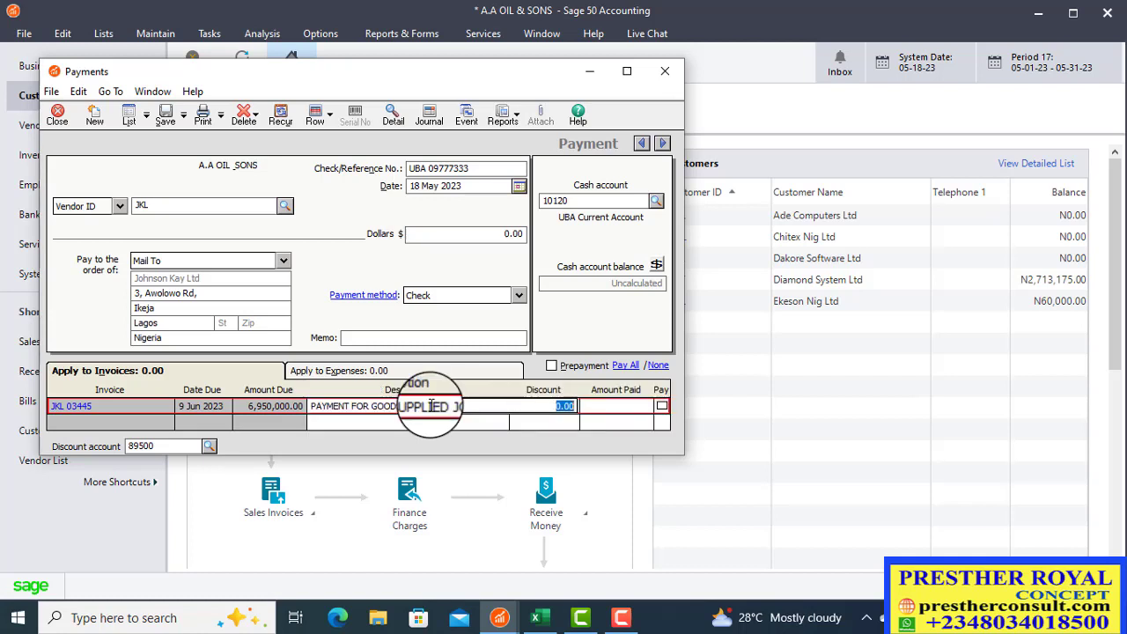
click(594, 411)
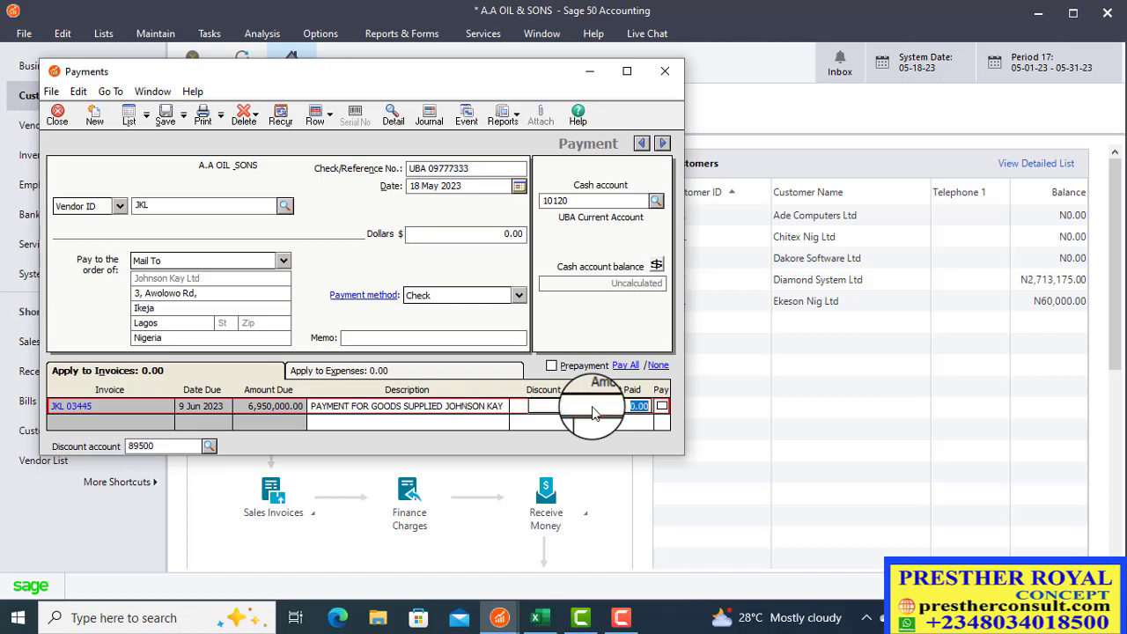
click(663, 407)
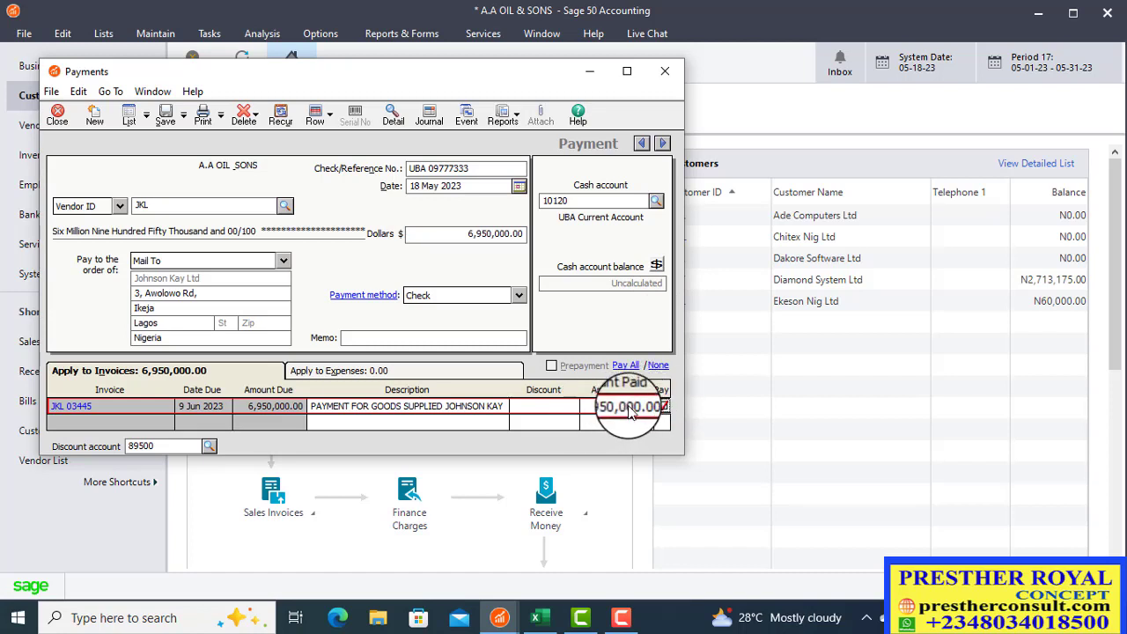
- Calculate the UBA Current Account balance, which shows 9,078,500.00
click(657, 266)
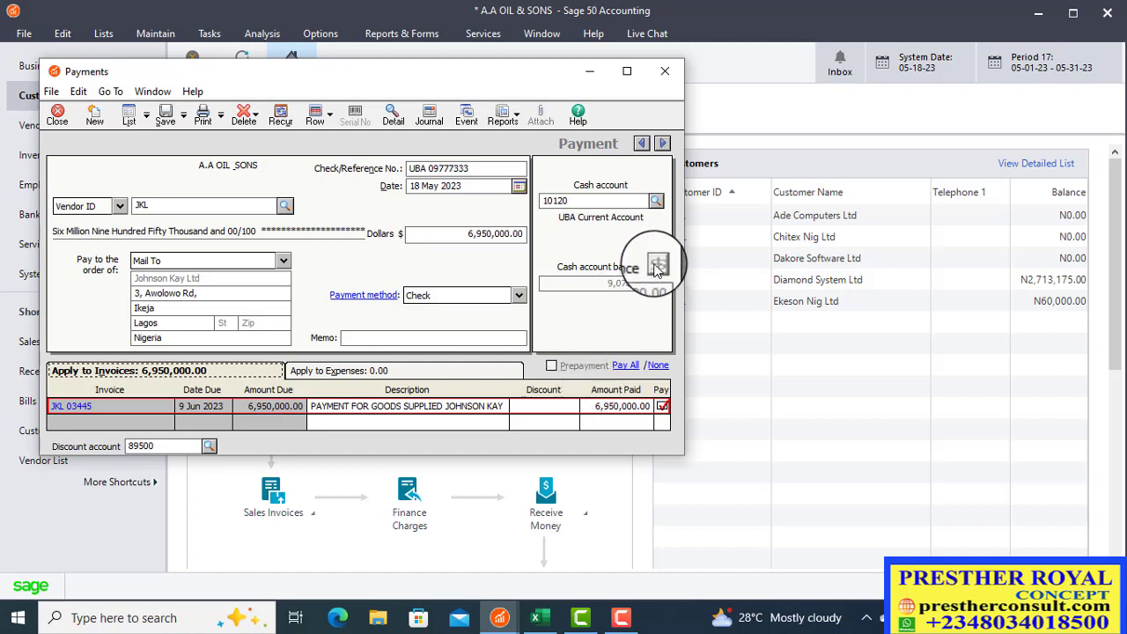
click(656, 203)
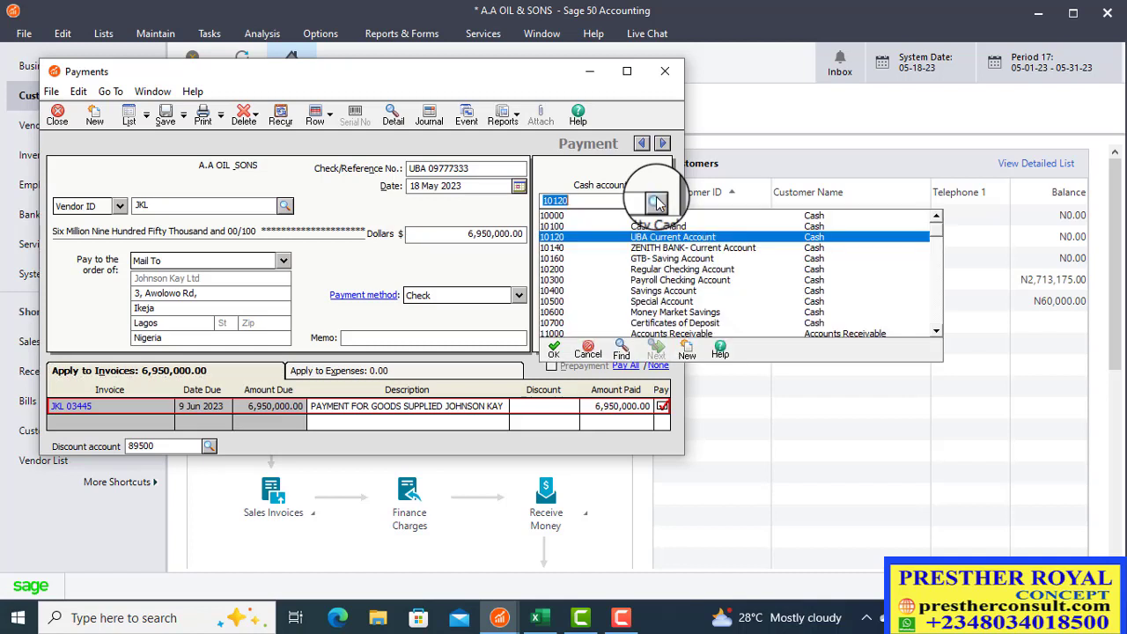
click(650, 243)
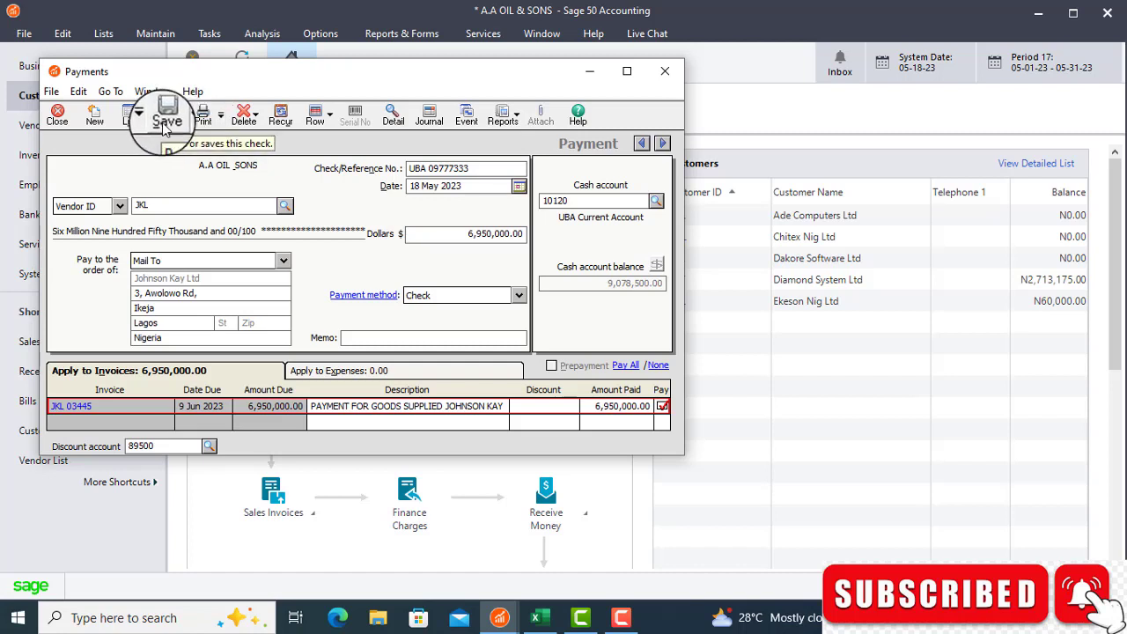
click(164, 124)
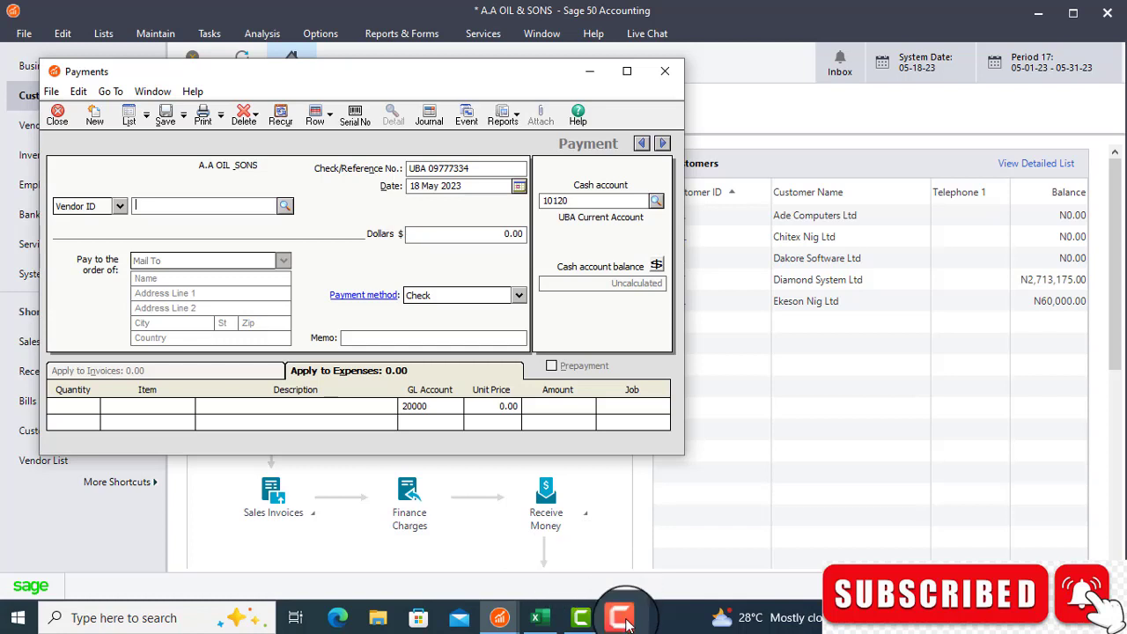
mouse_move(628, 624)
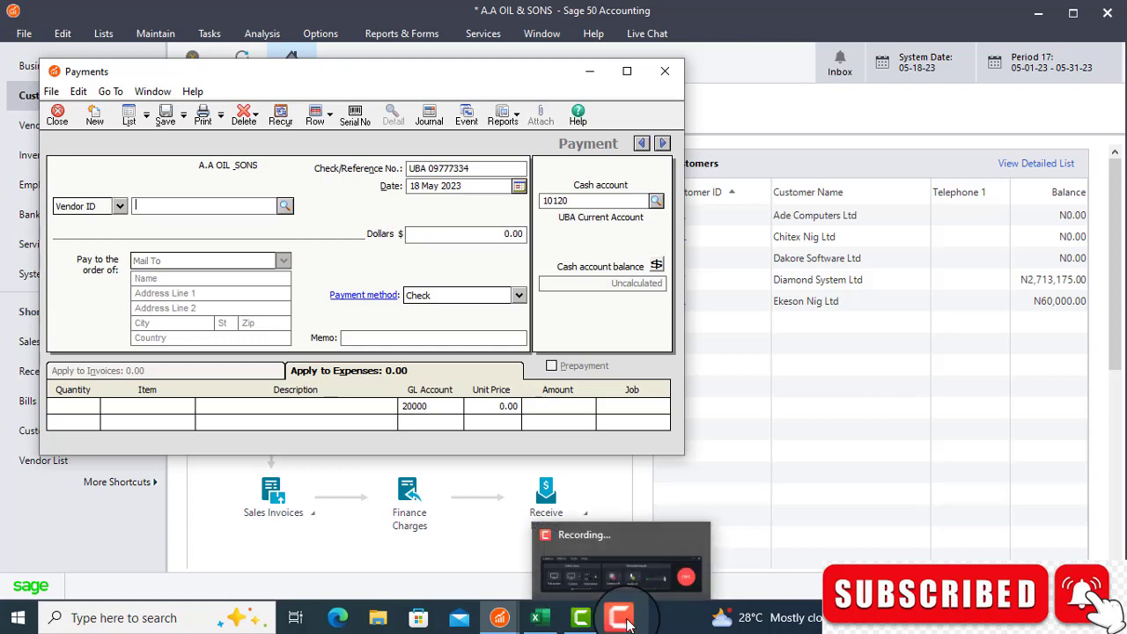